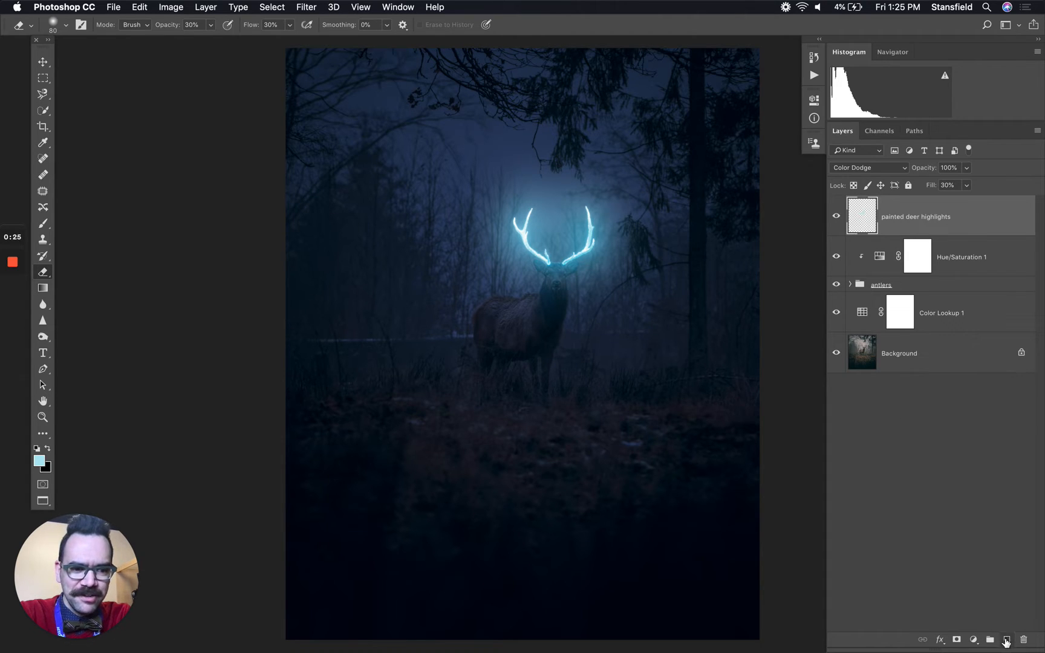
- Add a new layer above the painted deer highlights and name it "forground ambient fill highlights"
click(1005, 640)
double_click(892, 216)
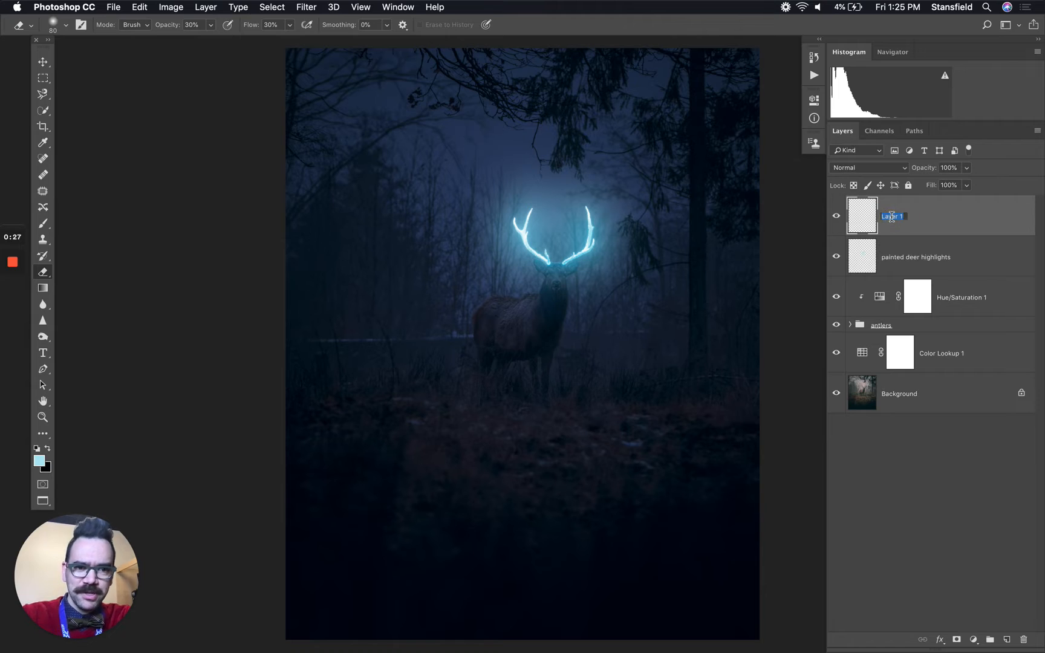
text(for)
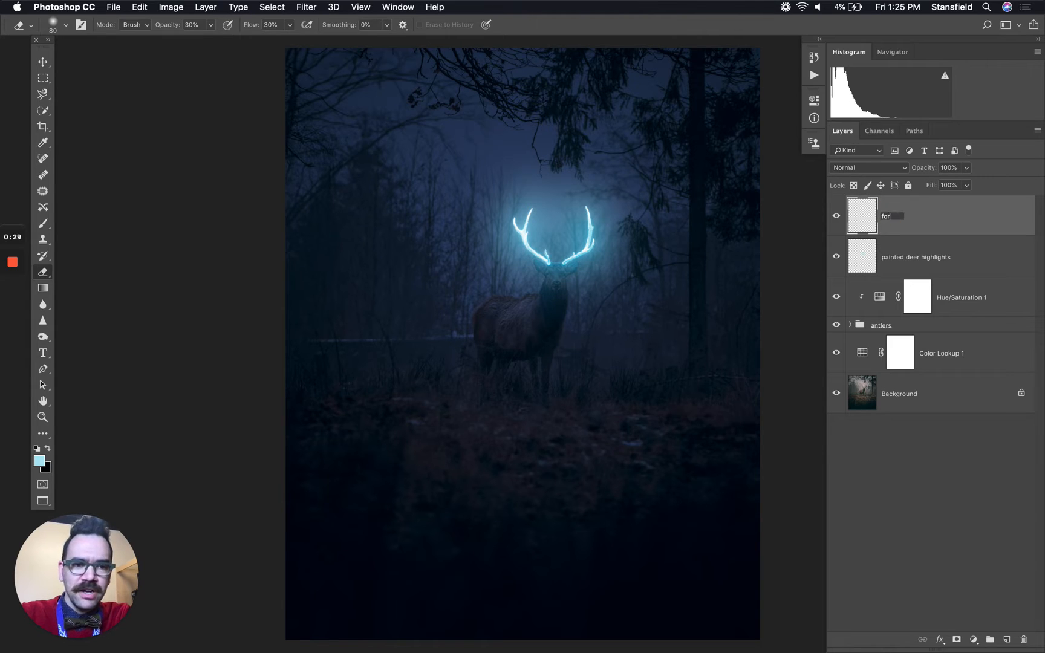
text(grou)
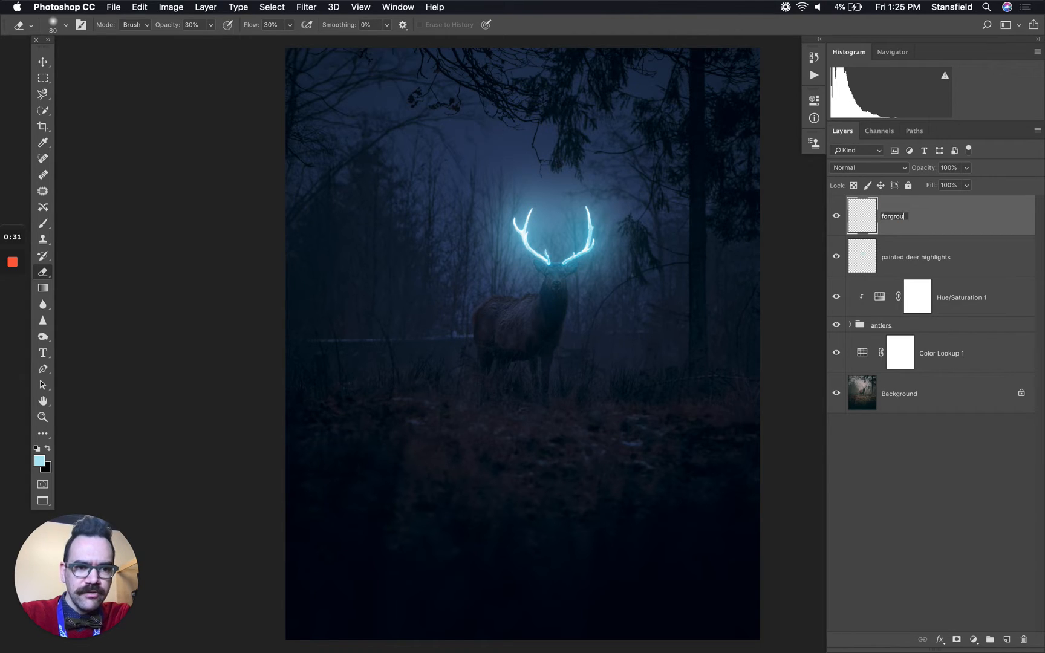
text(nd ambien)
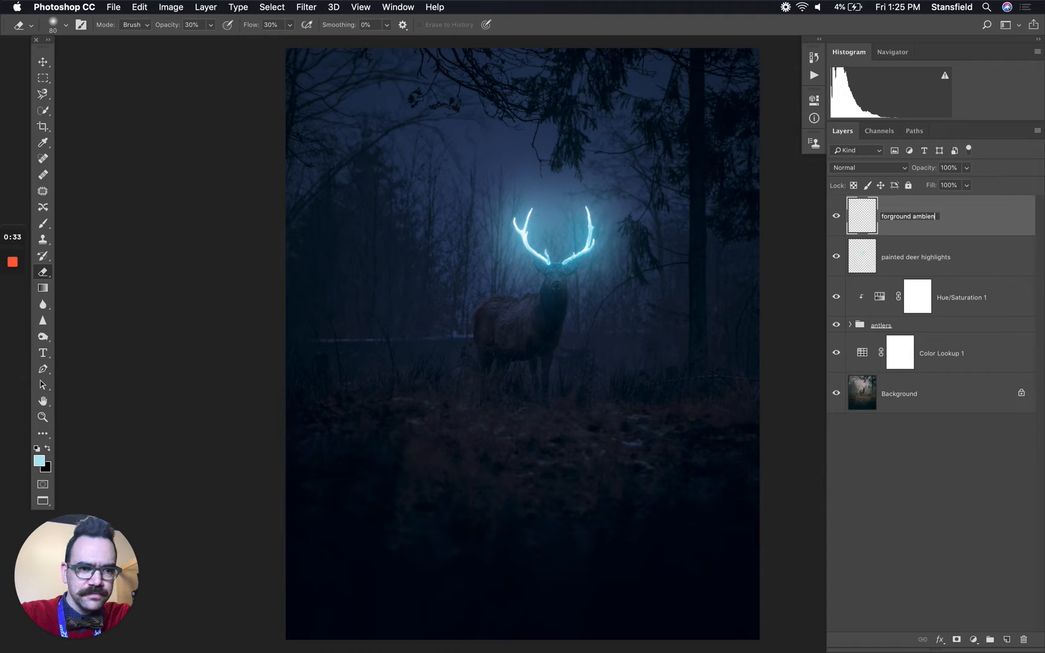
text(t fill highlights)
key(Return)
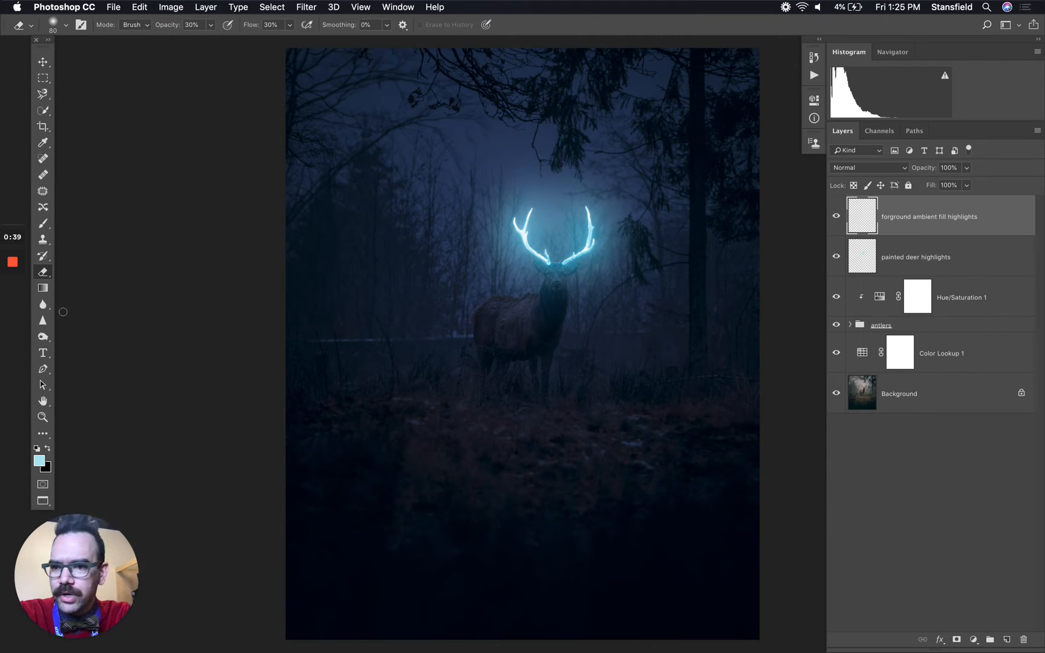
- Paint a broad, soft light-blue glow over the foreground ground below the deer with a 1300 px brush
key(b)
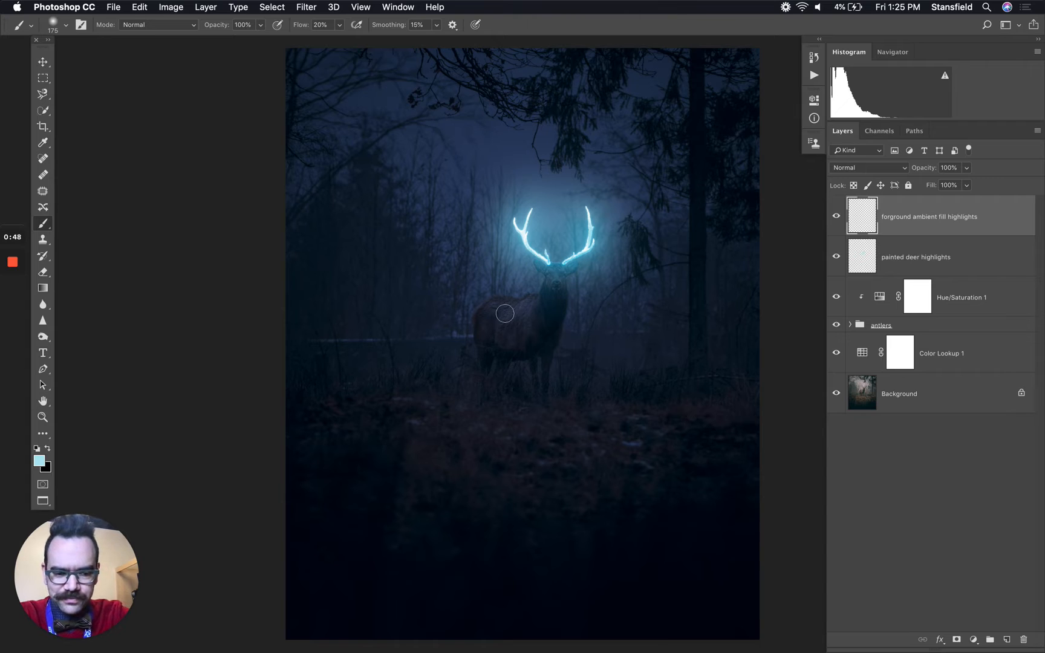
key(bracketright)
key(bracketright)
key(bracketright)
key(bracketright)
key(bracketright)
key(bracketright)
key(bracketright)
key(bracketright)
key(bracketright)
key(bracketright)
key(bracketright)
key(bracketright)
key(bracketright)
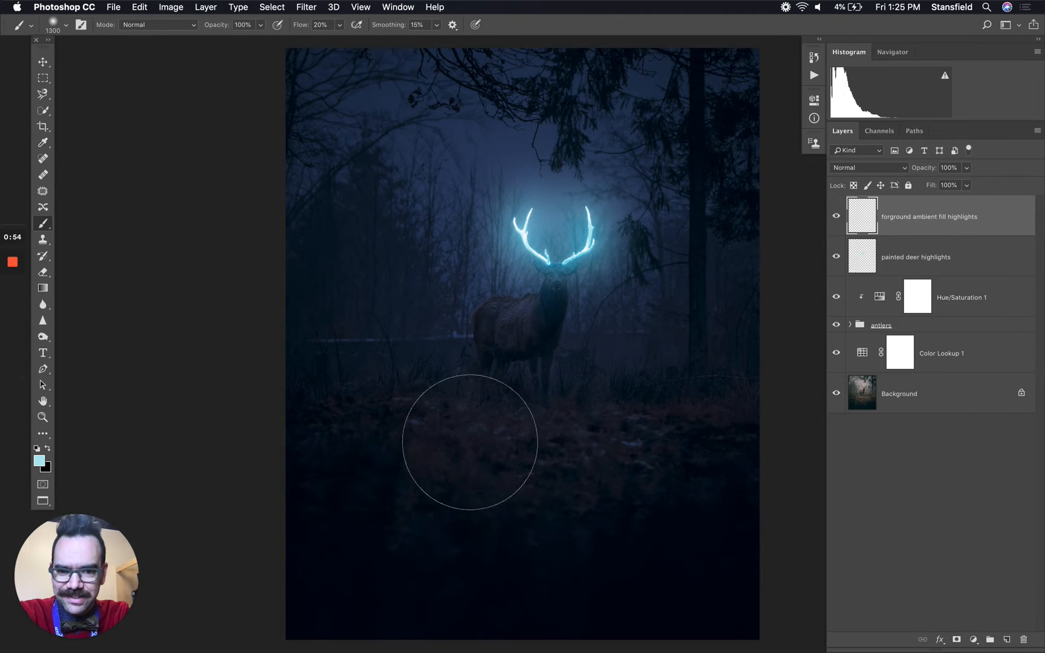
mouse_move(445, 446)
mouse_down()
mouse_move(662, 455)
mouse_move(399, 467)
mouse_move(394, 497)
mouse_move(564, 530)
mouse_up()
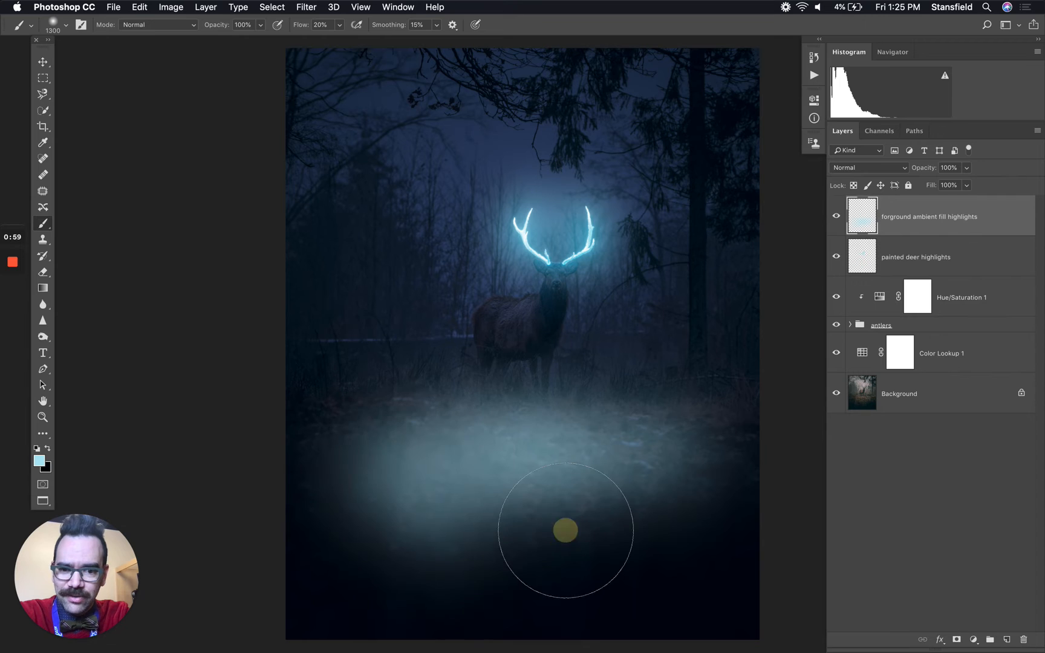
drag(618, 490, 477, 503)
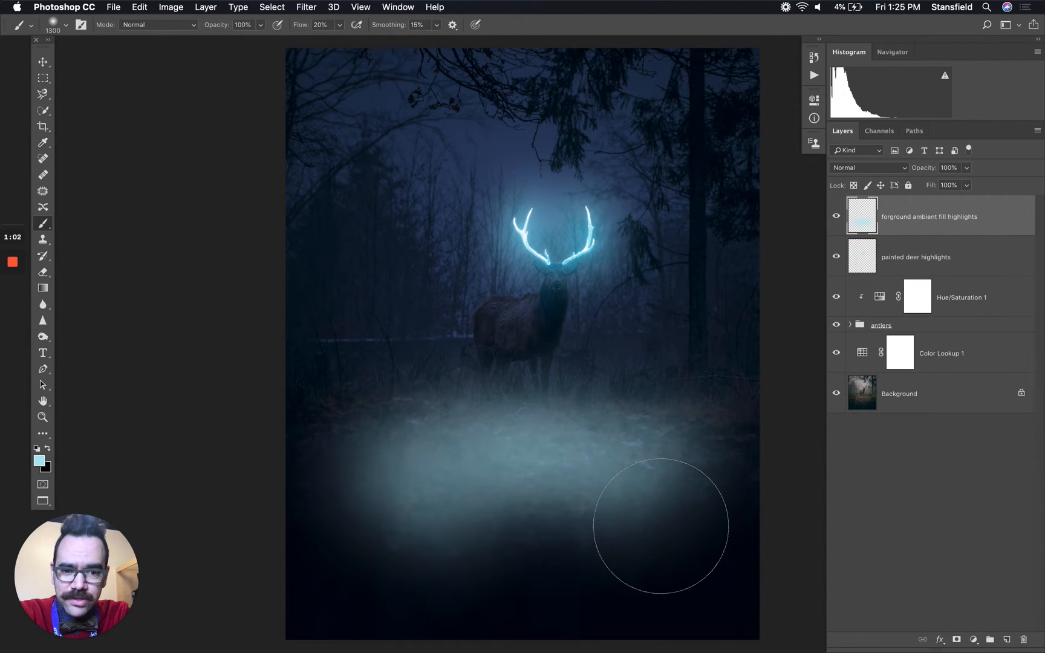
- Soften the upper edge of the ground glow around the deer's legs with a 500 px eraser at 30% opacity
key(e)
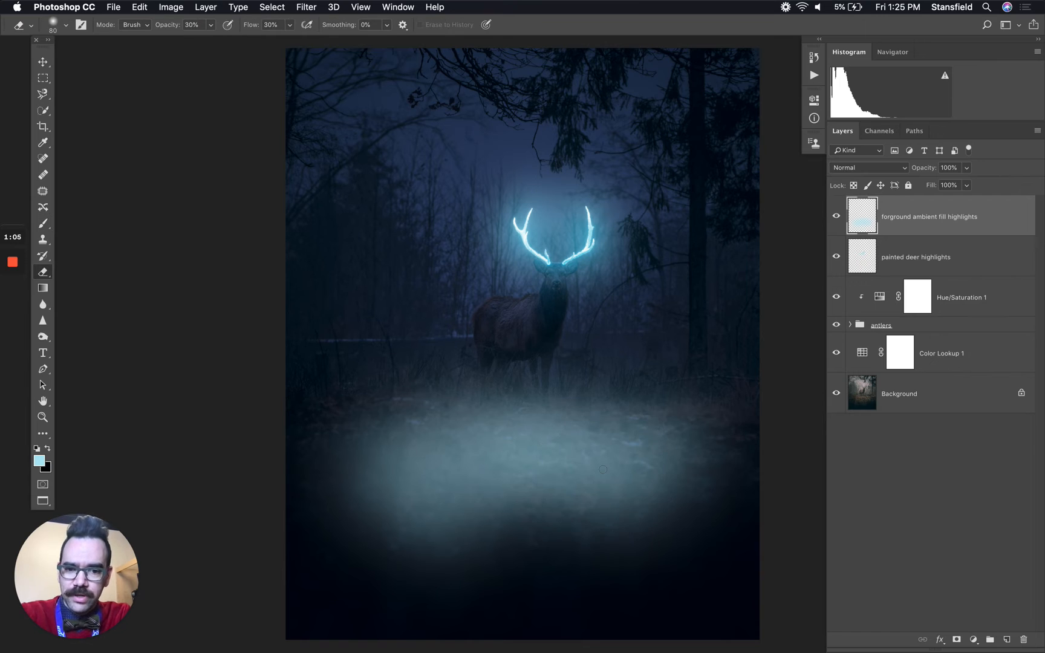
key(bracketright)
key(bracketright)
key(bracketright)
key(bracketright)
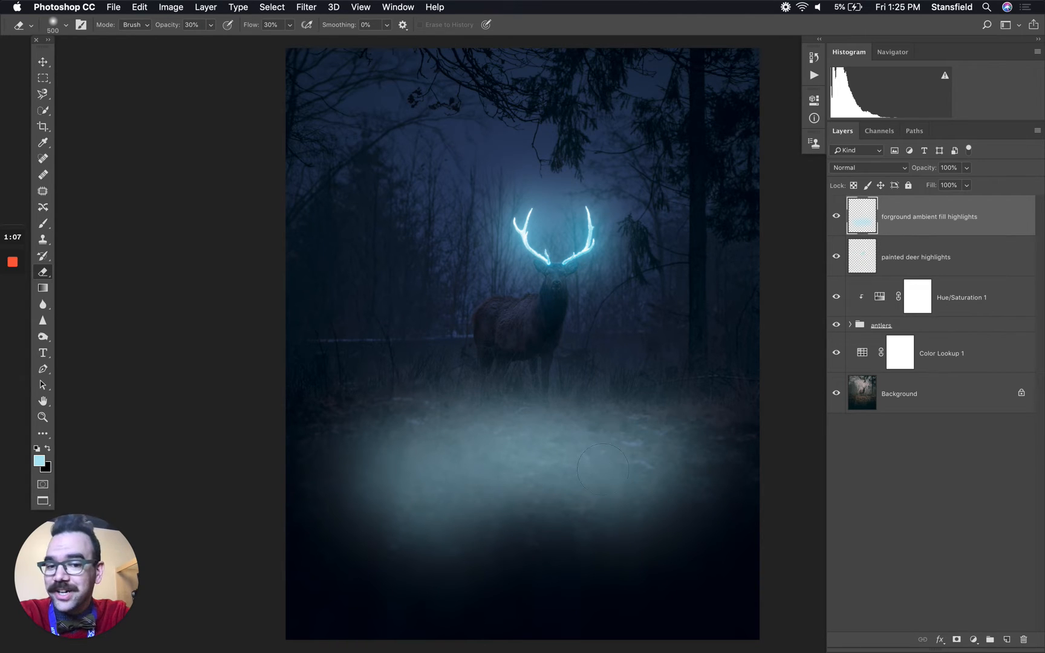
mouse_move(408, 374)
mouse_down()
mouse_move(665, 385)
mouse_move(431, 359)
mouse_move(319, 369)
mouse_move(332, 386)
mouse_move(592, 379)
mouse_move(641, 384)
mouse_move(654, 400)
mouse_move(412, 403)
mouse_move(553, 402)
mouse_move(595, 381)
mouse_up()
mouse_move(474, 385)
mouse_down()
mouse_move(561, 396)
mouse_move(459, 406)
mouse_move(586, 407)
mouse_up()
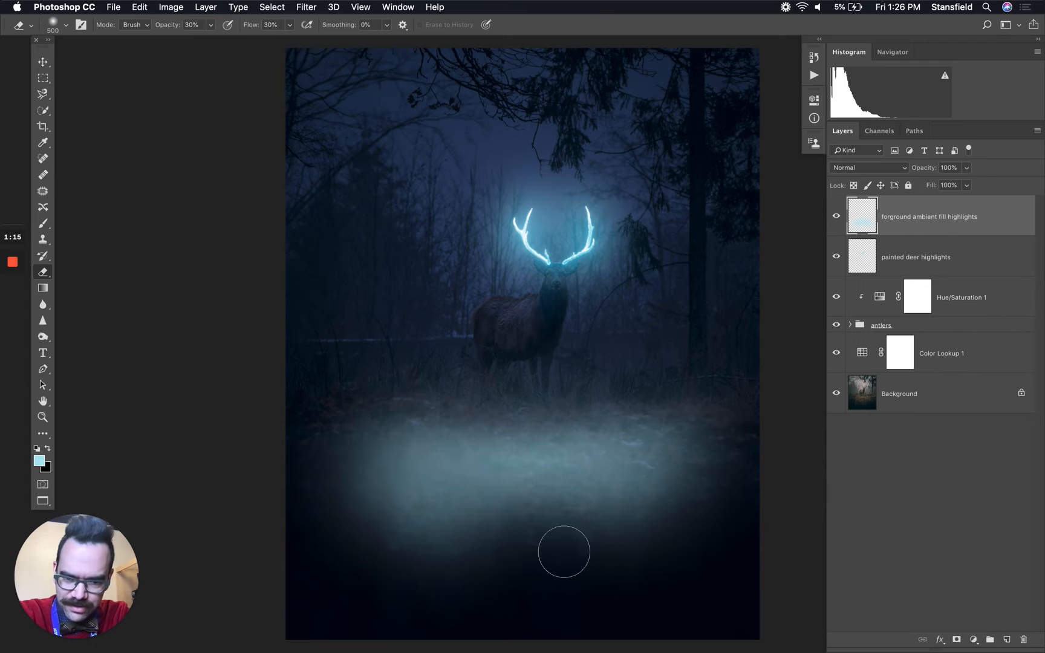
- Paint a straight vertical light-blue highlight down the large tree trunk beside the deer with a 70 px brush
key(b)
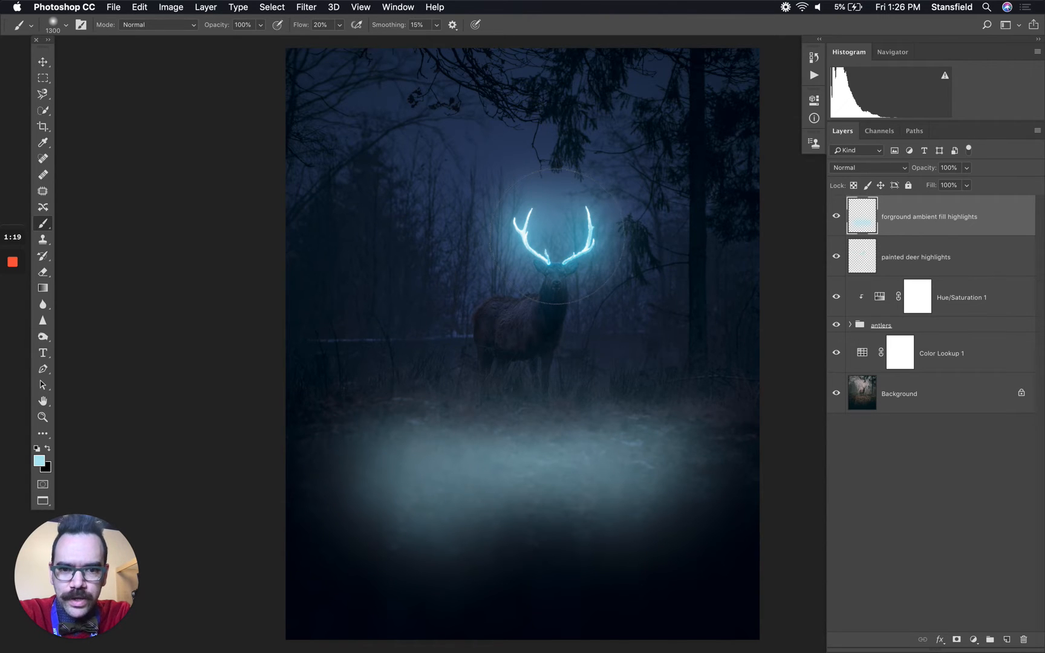
click(556, 236)
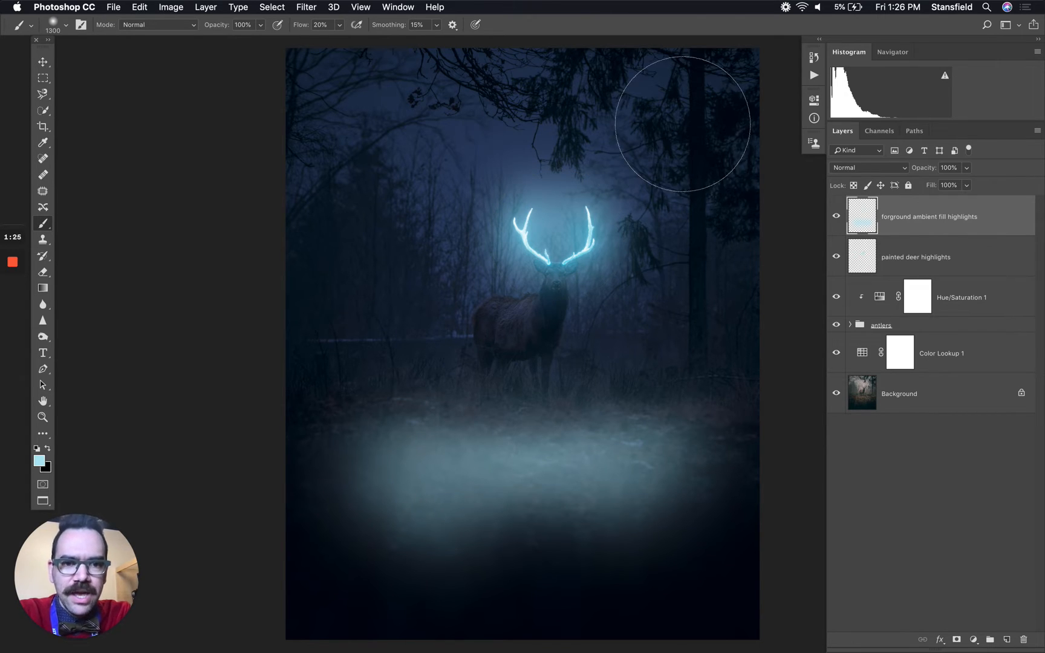
key(bracketleft)
key(bracketleft)
key(bracketleft)
key(bracketleft)
key(bracketleft)
key(bracketleft)
key(bracketleft)
key(bracketleft)
key(bracketleft)
key(bracketleft)
key(bracketleft)
key(bracketleft)
key(bracketleft)
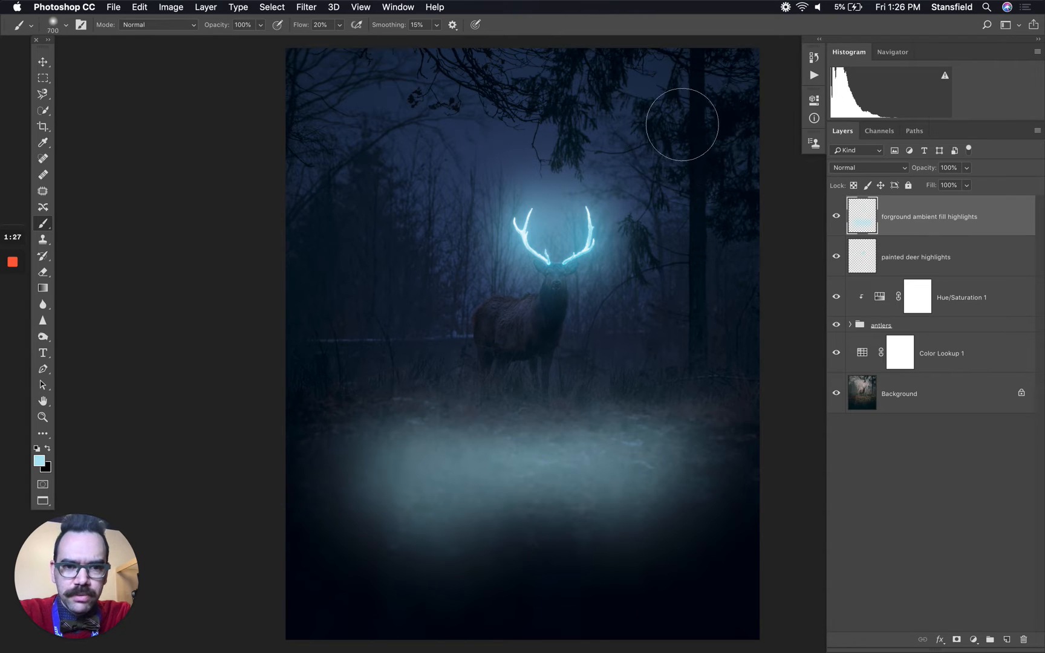
key(bracketleft)
key(bracketleft)
key(bracketleft)
key(bracketleft)
key(bracketleft)
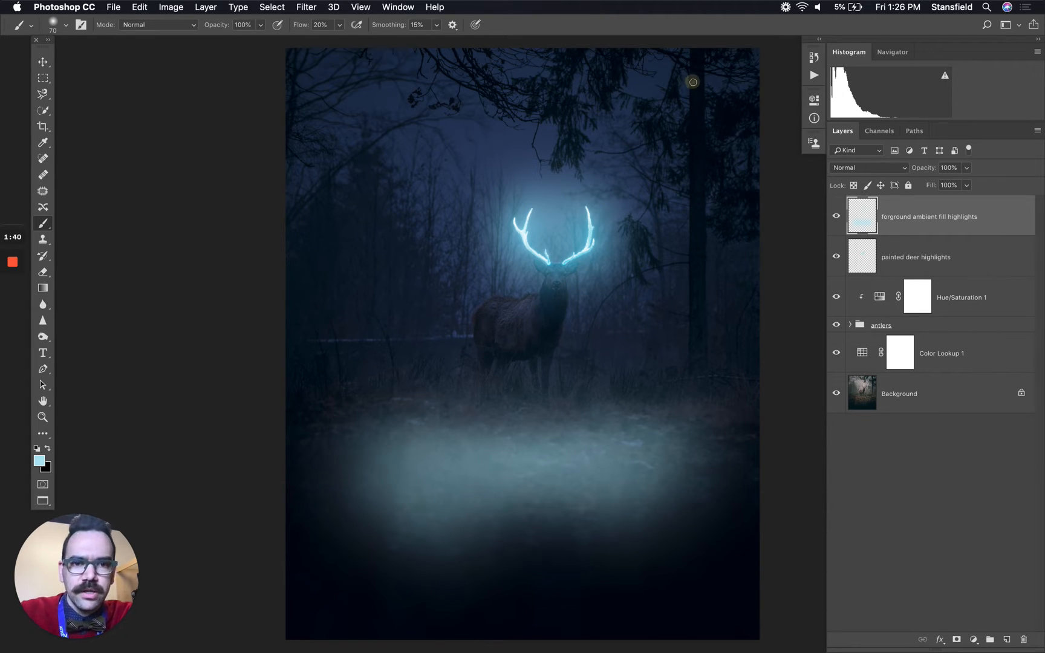
shift+click(693, 357)
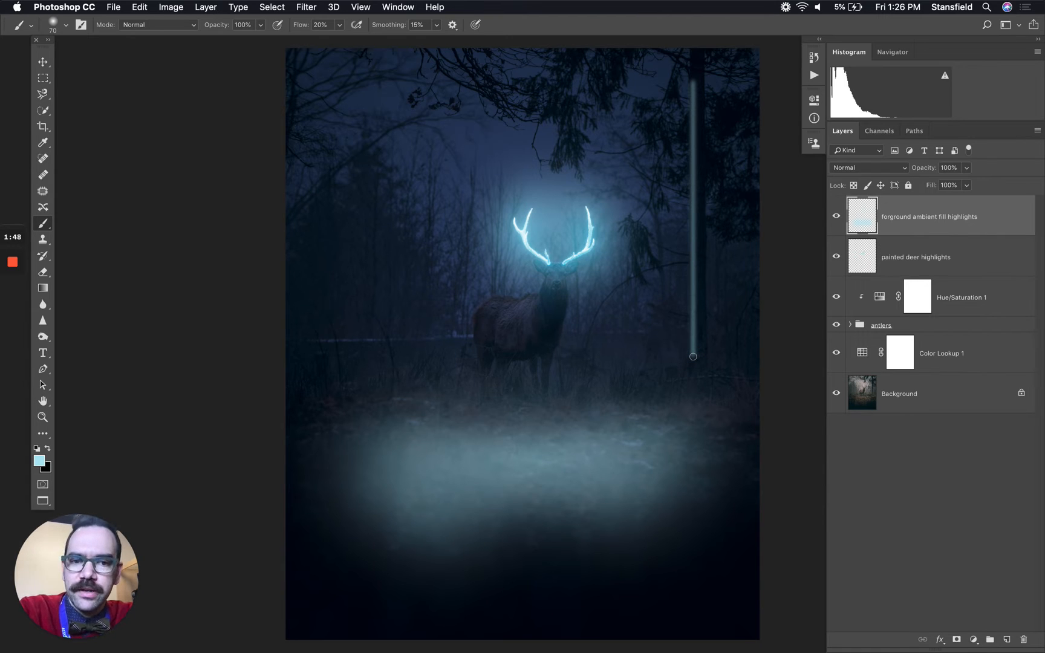
- Thicken the trunk highlight with a second straight vertical stroke over it, using a 100 px brush
key(bracketright)
key(bracketright)
key(bracketright)
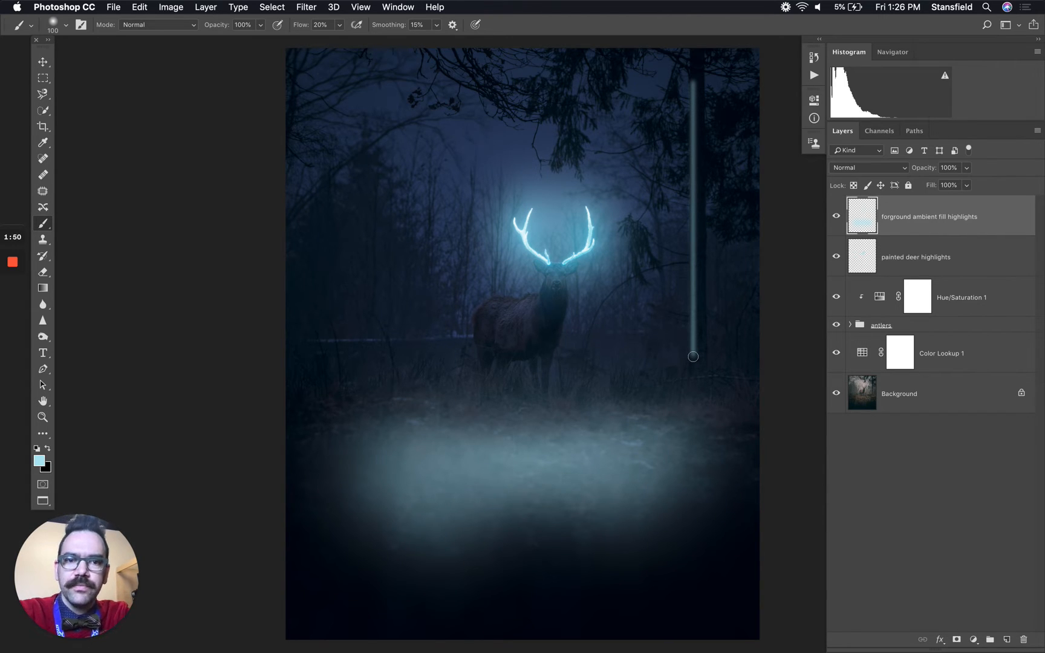
click(695, 85)
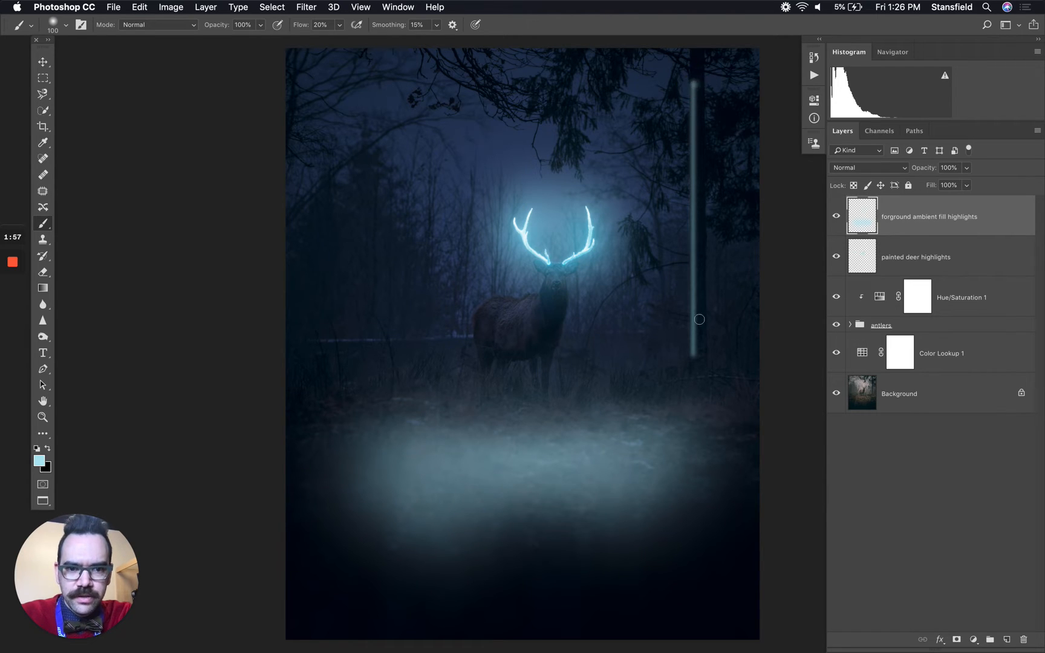
shift+click(695, 355)
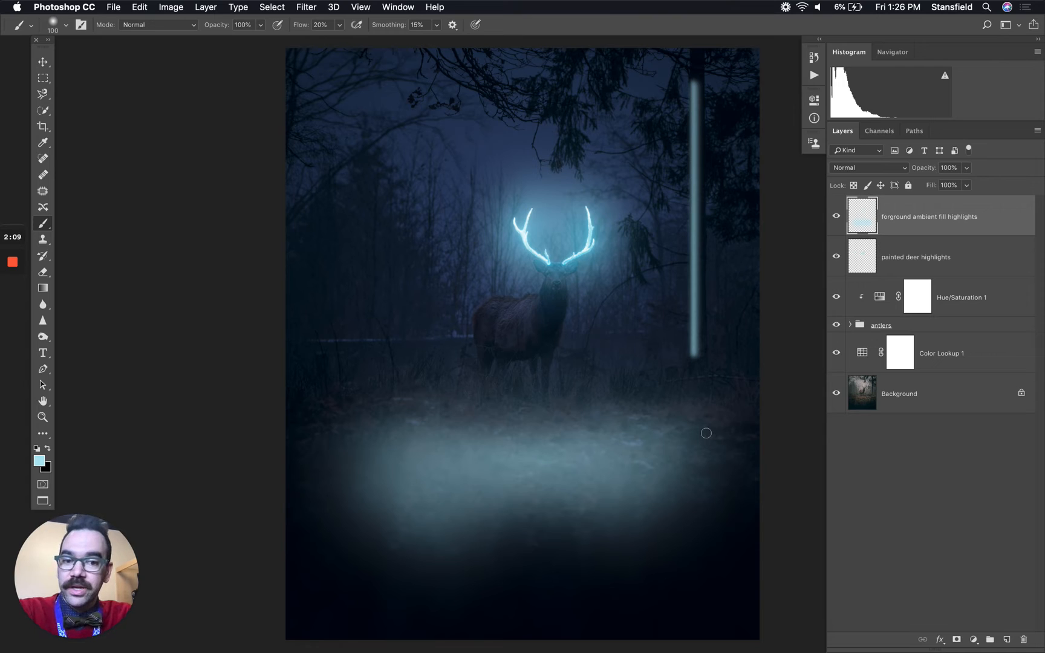
- Add a soft light-blue dab on the ground at the foot of the large tree with a 600 px brush
key(bracketright)
key(bracketright)
key(bracketright)
key(bracketright)
key(bracketright)
key(bracketright)
key(bracketright)
key(bracketright)
key(bracketright)
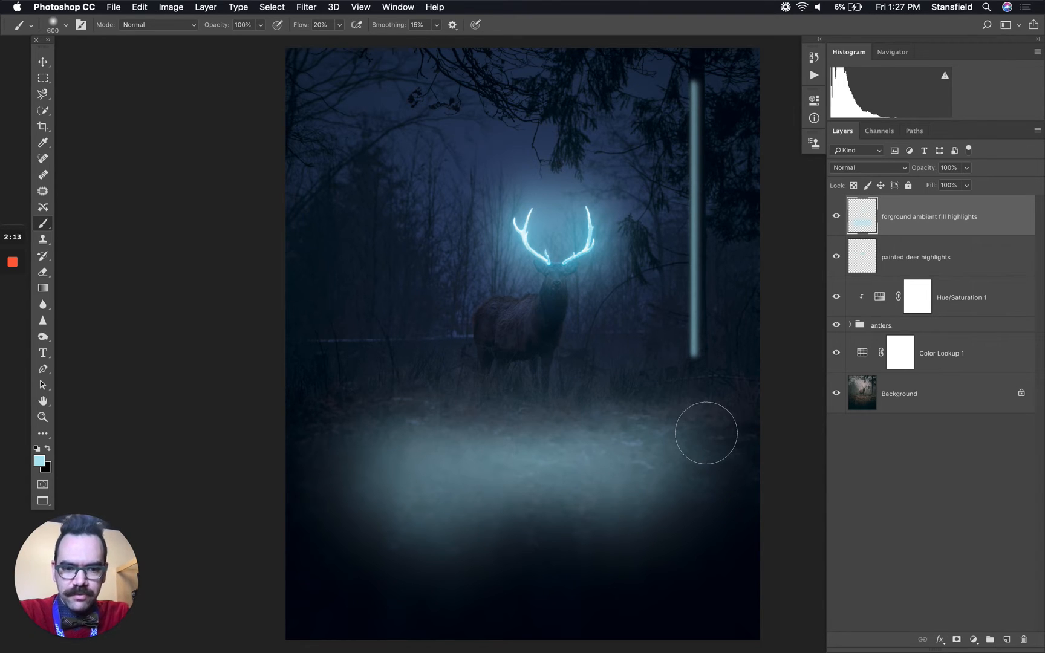
mouse_move(674, 417)
mouse_down()
mouse_move(712, 379)
mouse_move(709, 404)
mouse_move(703, 372)
mouse_move(723, 363)
mouse_move(736, 388)
mouse_up()
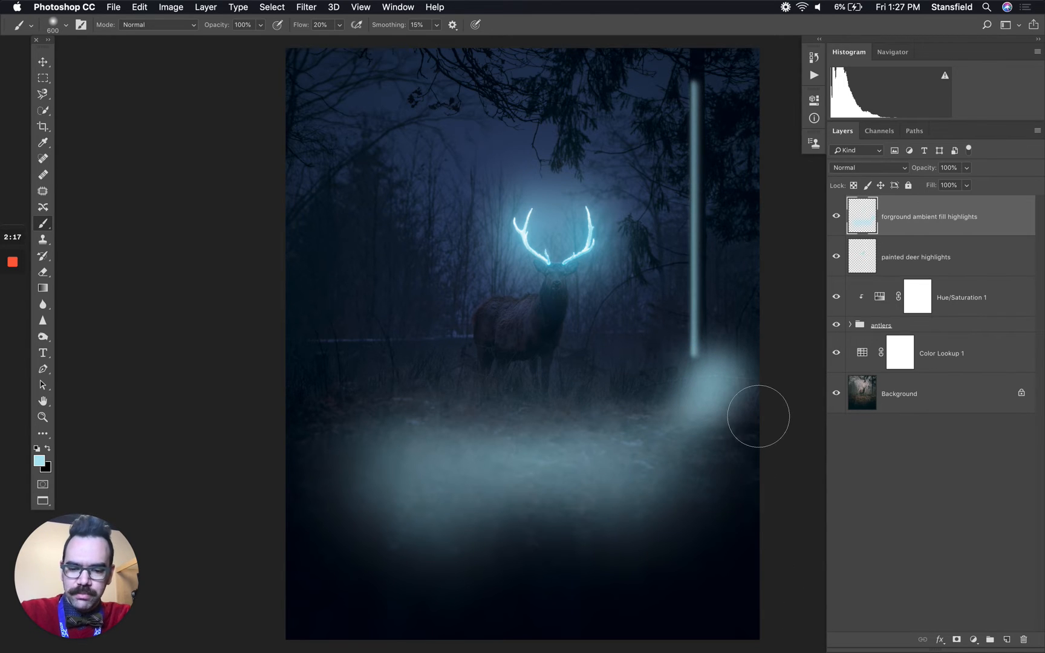
key(super+z)
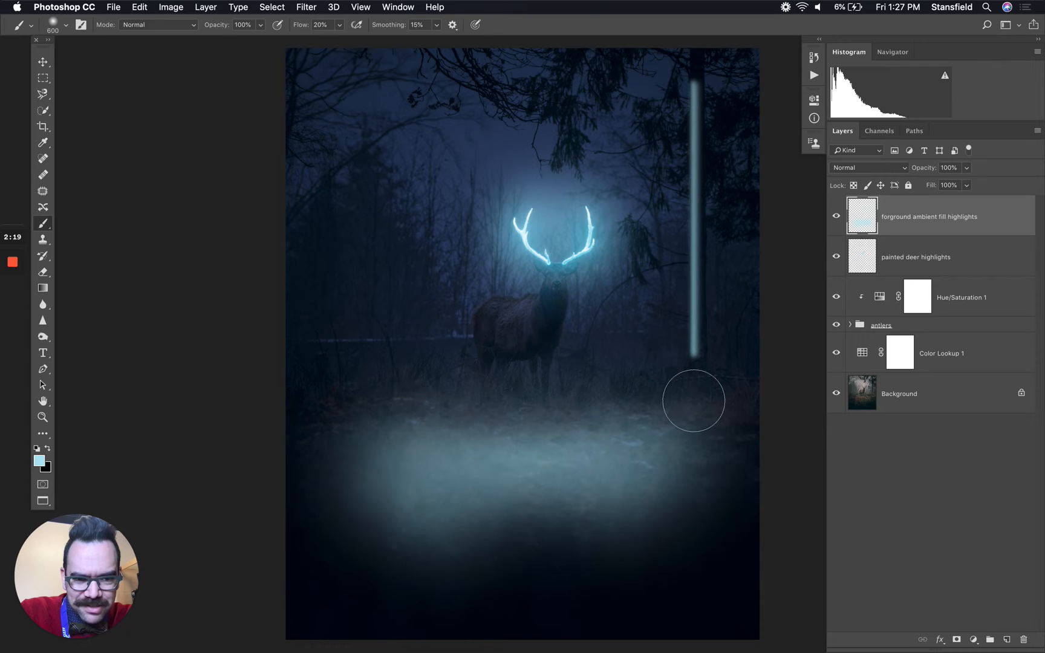
click(688, 407)
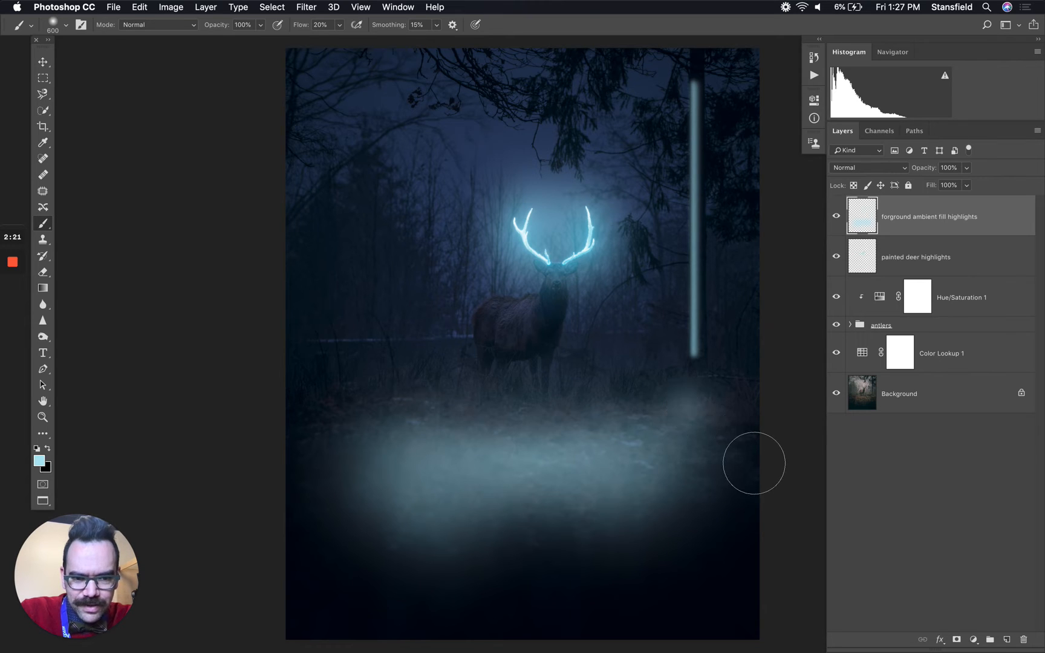
- Extend the trunk highlight down to the tree's base with small dabs, reducing the brush to 200 px
key(bracketleft)
key(bracketleft)
key(bracketleft)
key(bracketleft)
key(bracketleft)
key(bracketleft)
key(bracketleft)
key(bracketleft)
key(bracketleft)
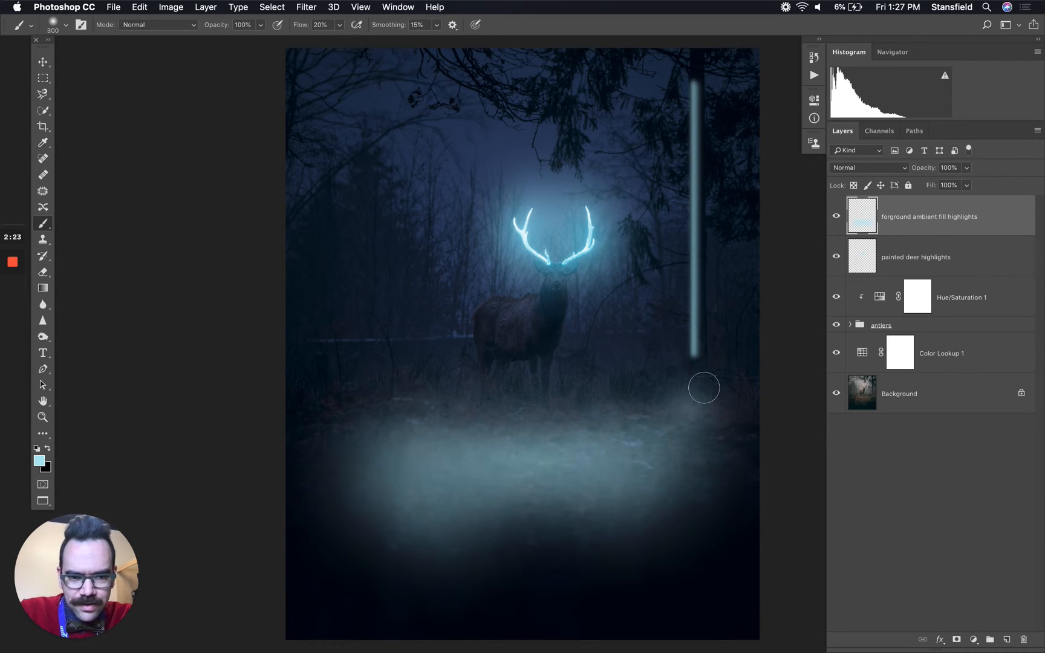
drag(695, 363, 696, 377)
click(695, 362)
click(704, 389)
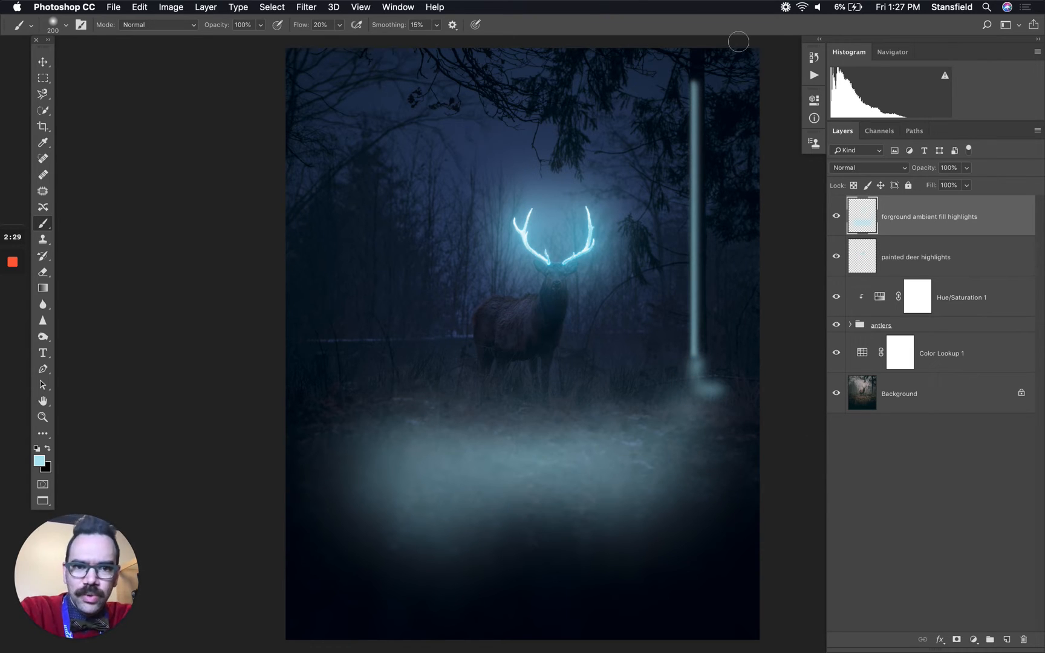
- Fade the trunk highlight, mainly at its upper and lower ends, with a 500 px eraser at 30% opacity
key(e)
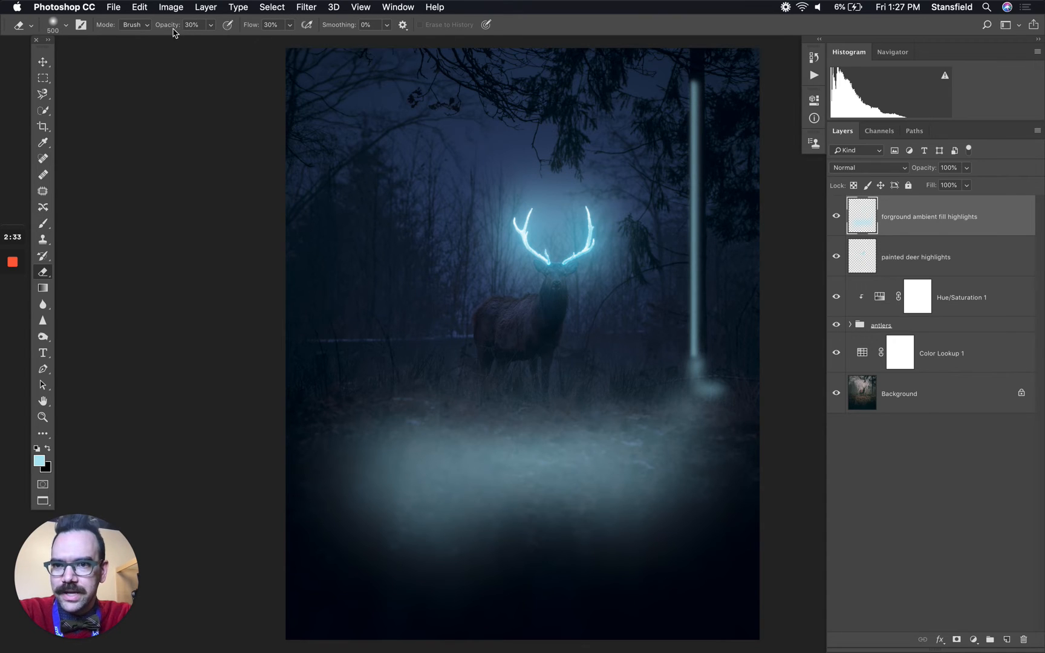
mouse_move(690, 86)
mouse_down()
mouse_move(694, 149)
mouse_move(699, 118)
mouse_up()
click(687, 366)
click(695, 280)
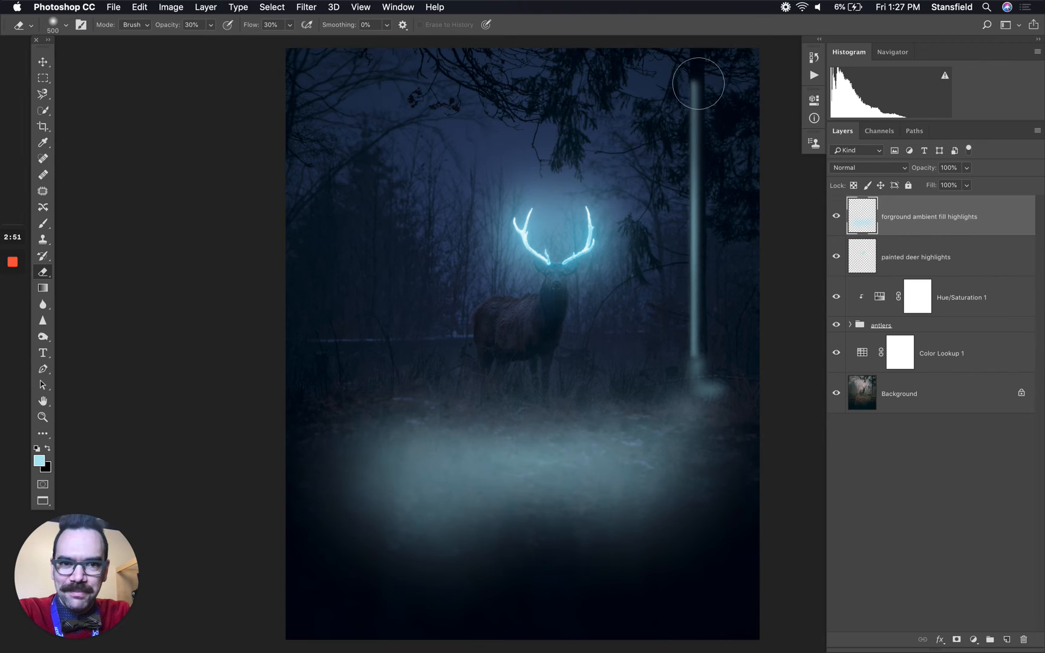
drag(690, 84, 690, 134)
drag(694, 83, 694, 110)
mouse_move(696, 355)
mouse_down()
mouse_move(695, 421)
mouse_move(729, 399)
mouse_move(773, 446)
mouse_up()
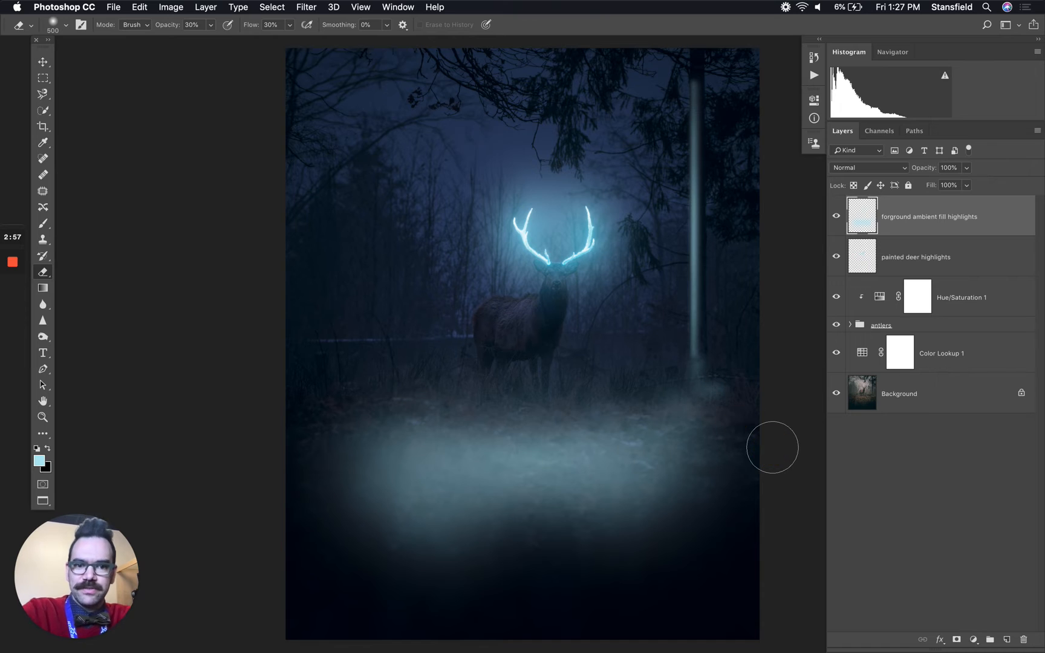
- Soften the lower and outer edges of the ground glow with a 900 px eraser
key(bracketright)
key(bracketright)
key(bracketright)
key(bracketright)
drag(710, 473, 488, 600)
mouse_move(378, 525)
mouse_down()
mouse_move(531, 565)
mouse_move(743, 570)
mouse_up()
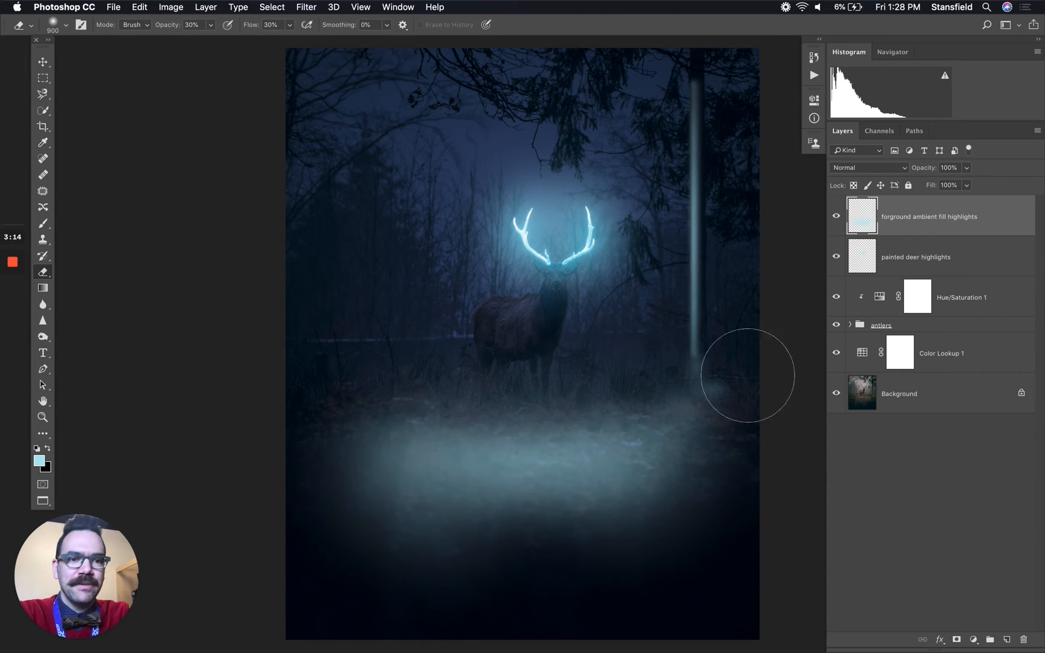
- Set the foreground ambient highlights layer's blend mode to Color Dodge and reduce its fill to 40%
click(879, 171)
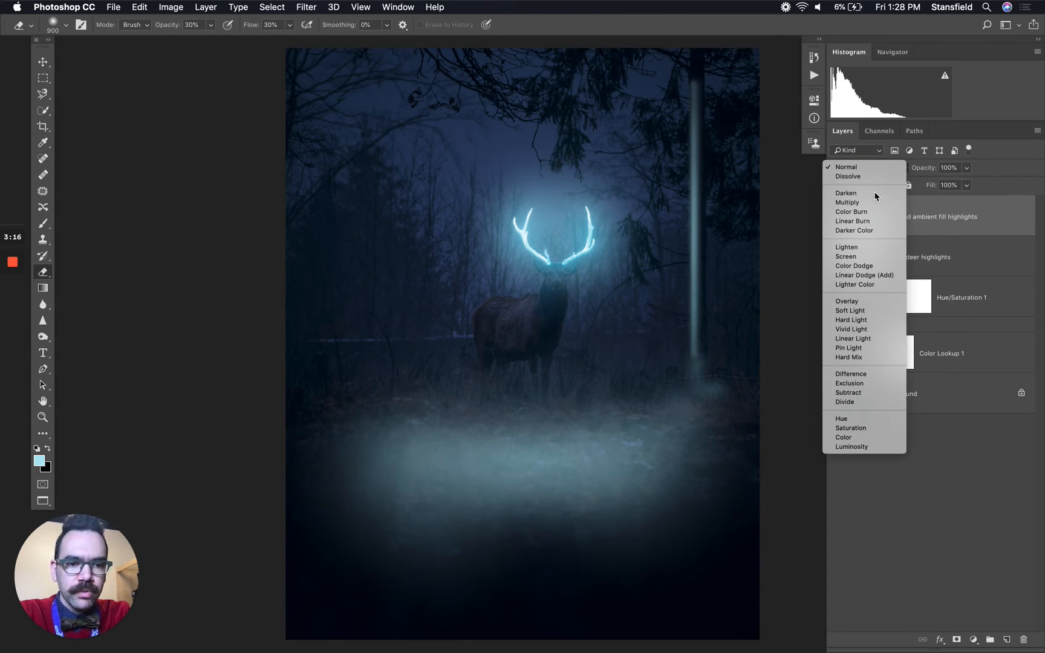
click(879, 267)
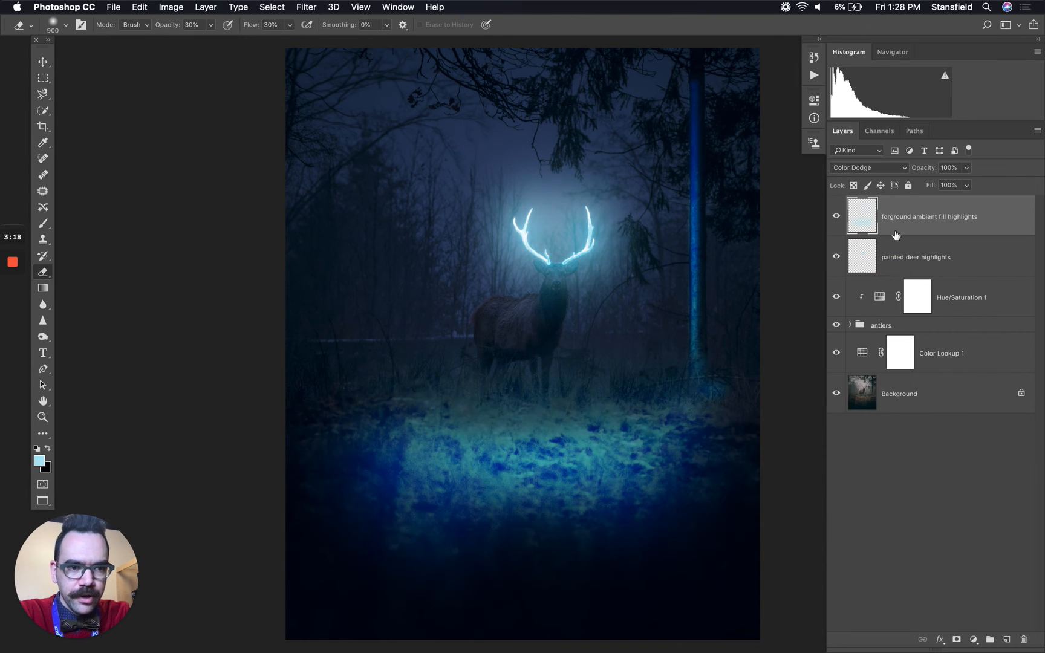
drag(932, 189, 746, 198)
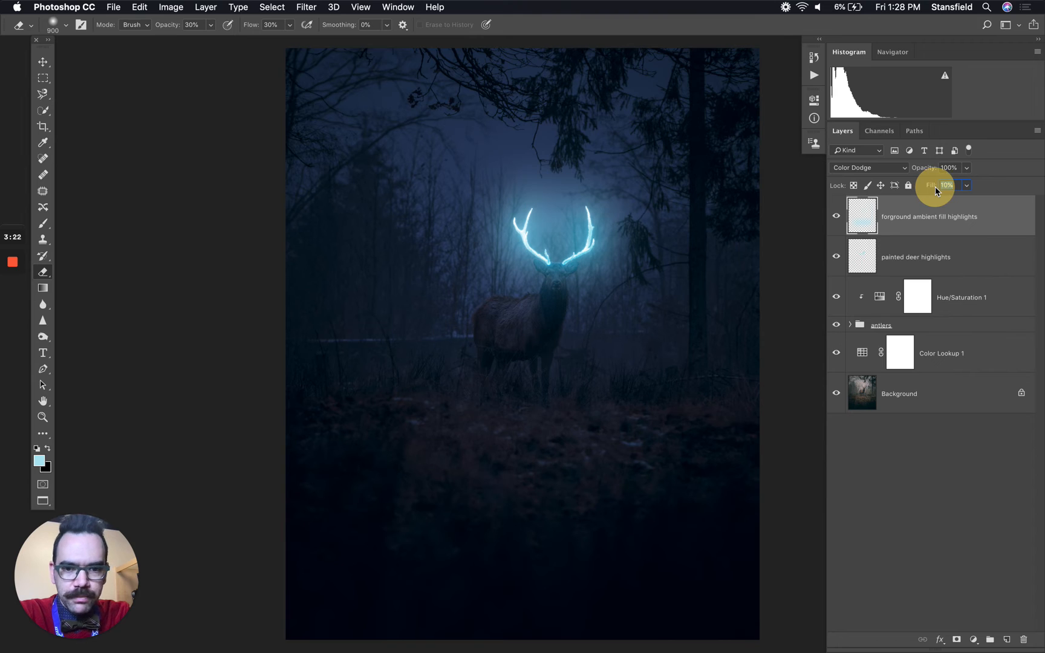
drag(935, 186, 962, 205)
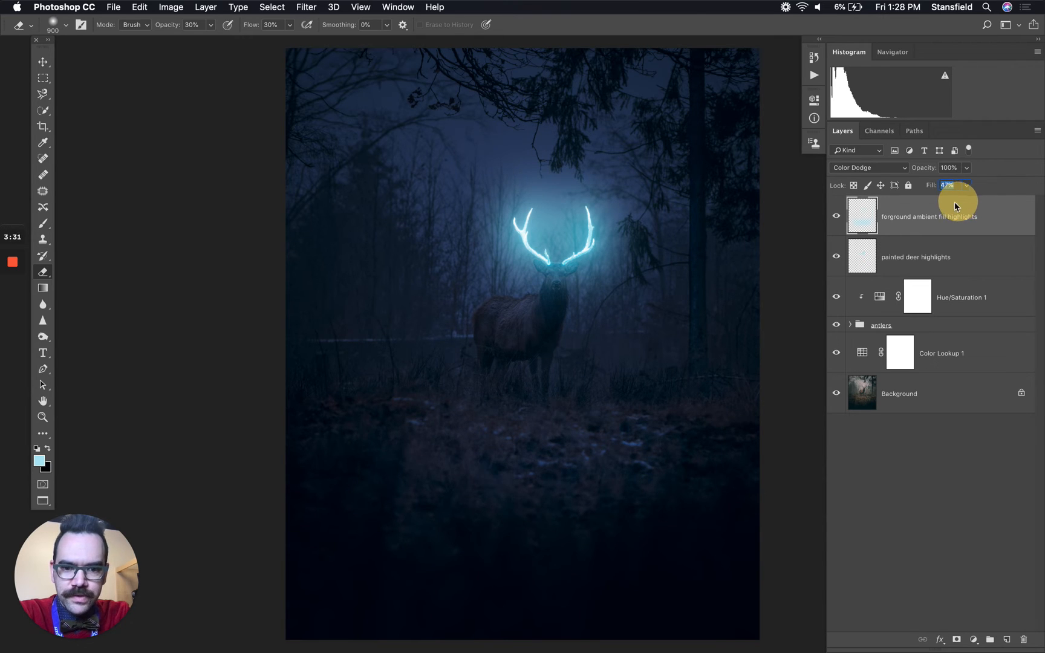
drag(958, 202, 948, 203)
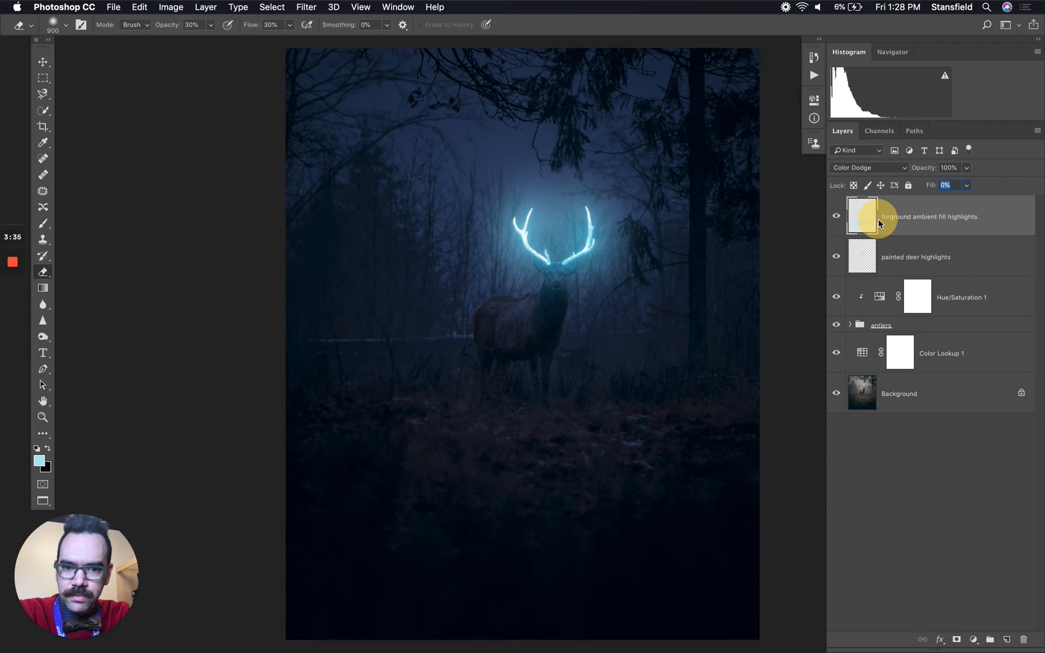
drag(879, 219, 907, 222)
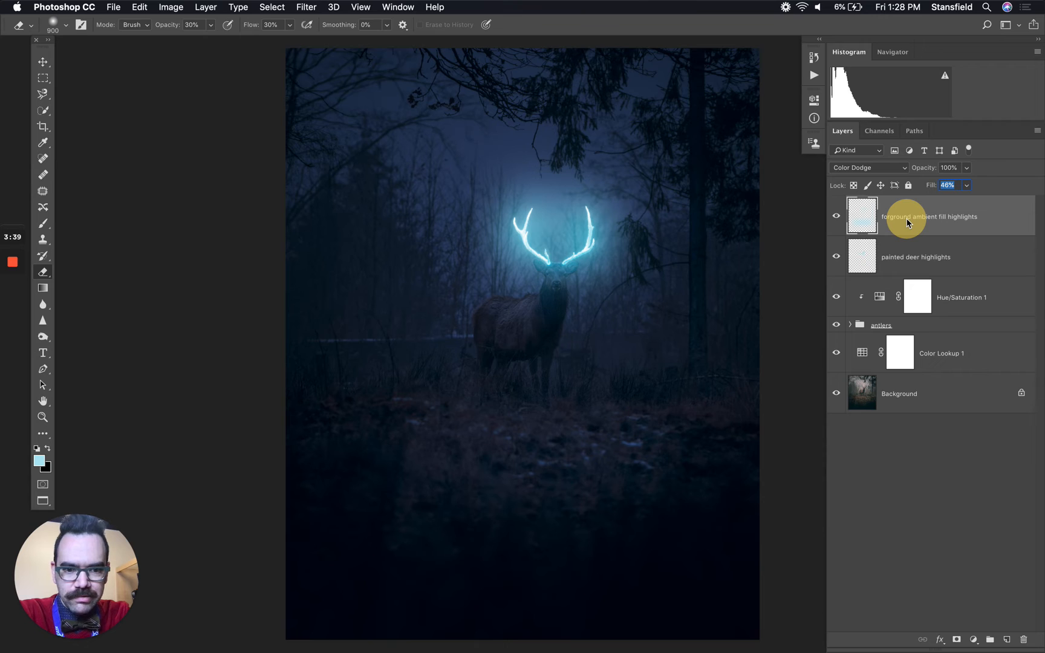
drag(907, 222, 900, 221)
- Compare the image with and without the foreground ambient highlights layer by toggling its visibility several times, leaving it visible
click(836, 219)
click(836, 219)
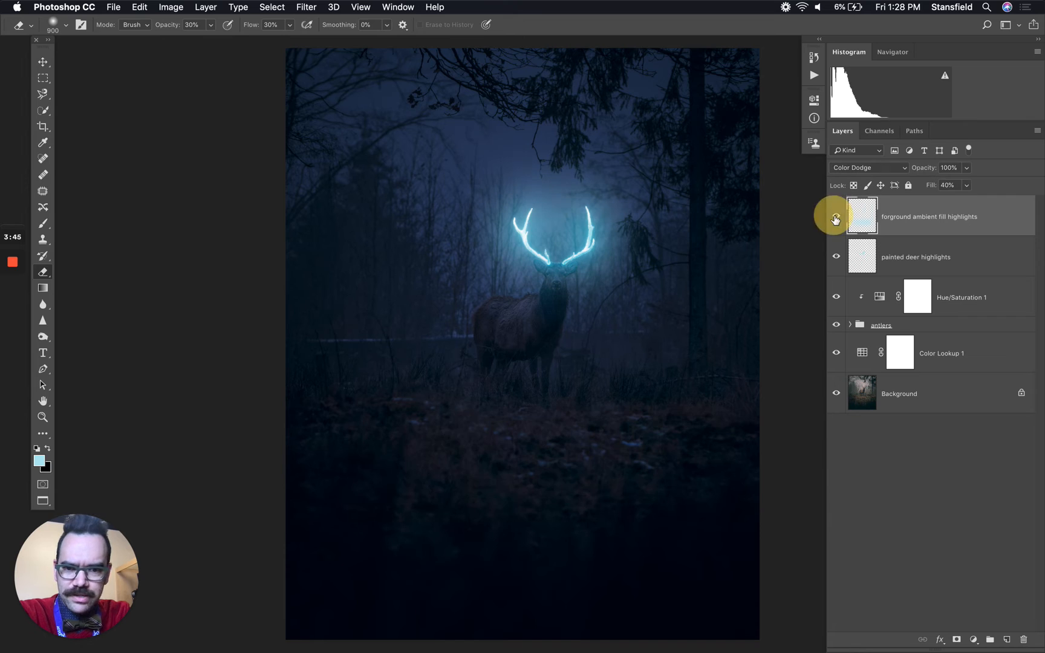
click(836, 219)
click(836, 219)
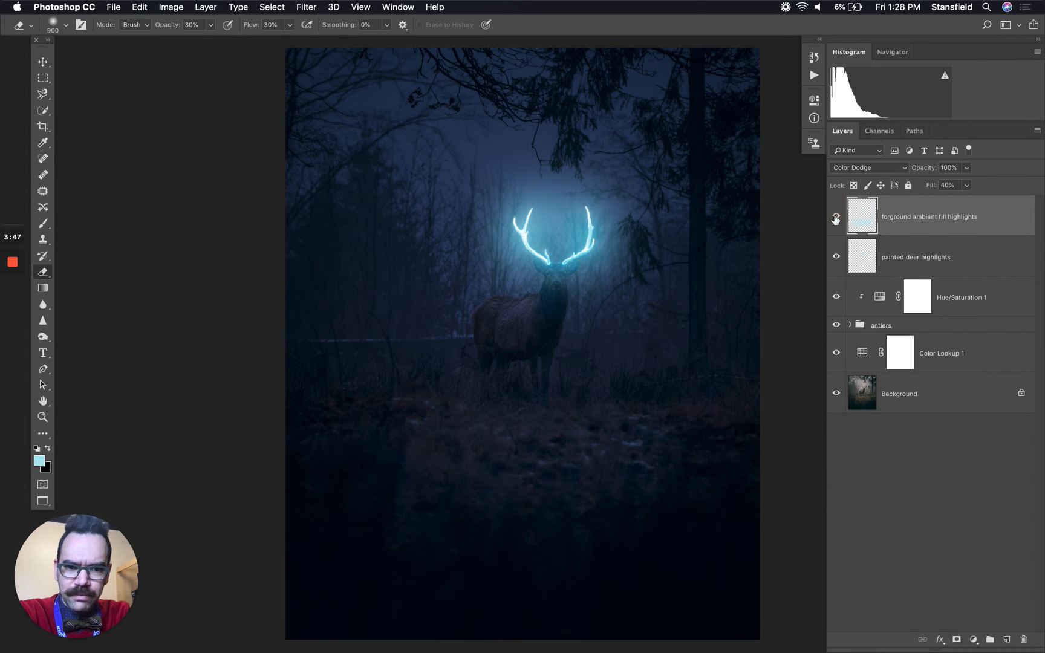
click(835, 221)
click(835, 220)
click(836, 219)
click(835, 219)
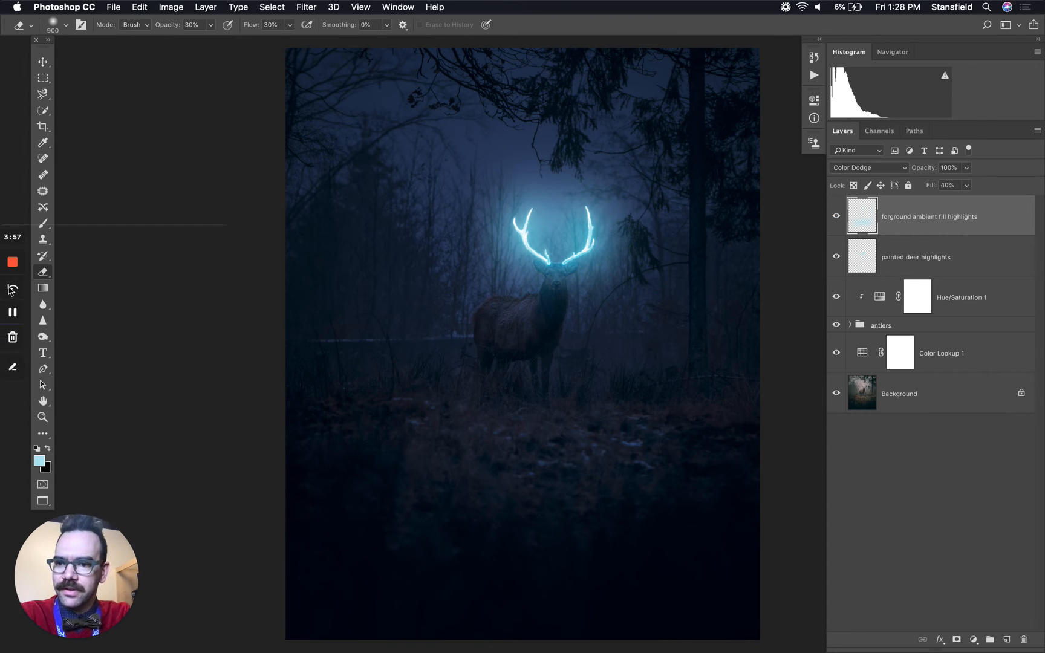
click(13, 313)
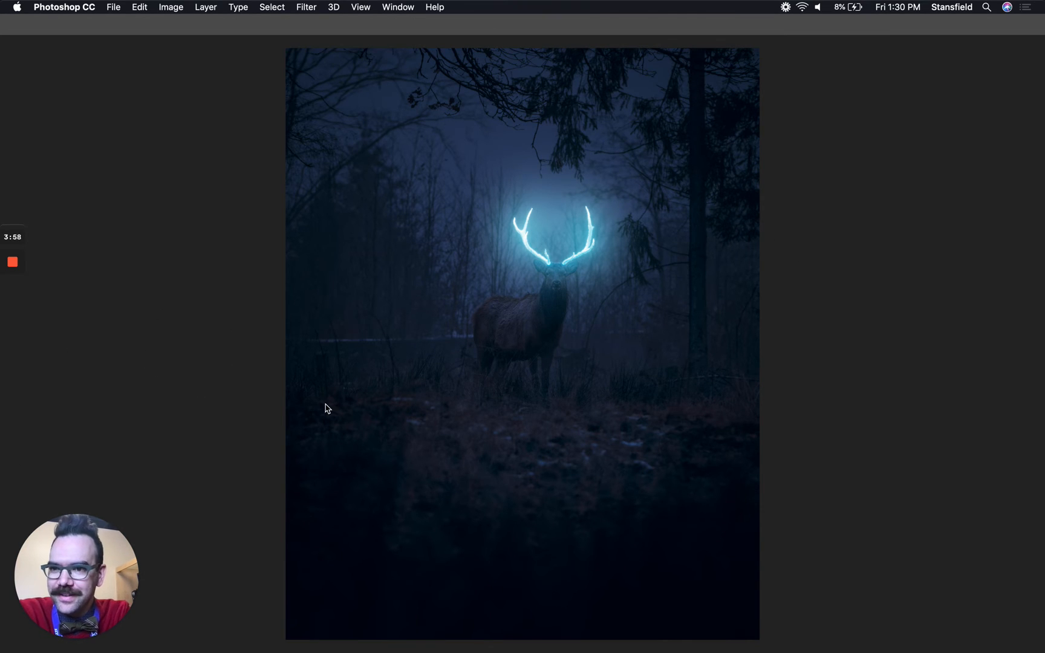
key(Tab)
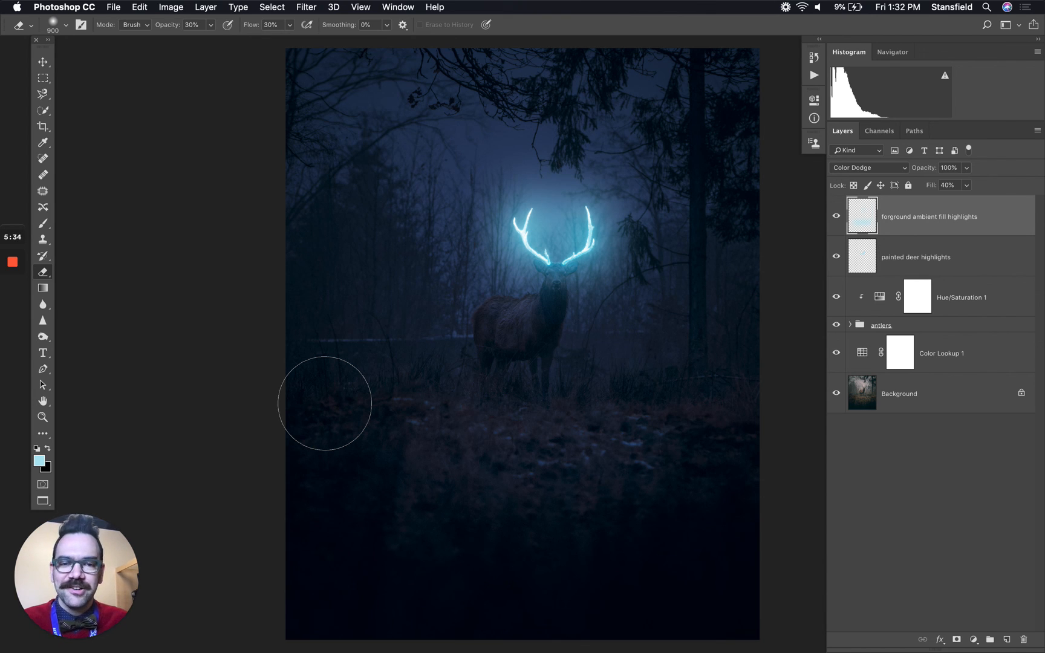
mouse_move(12, 264)
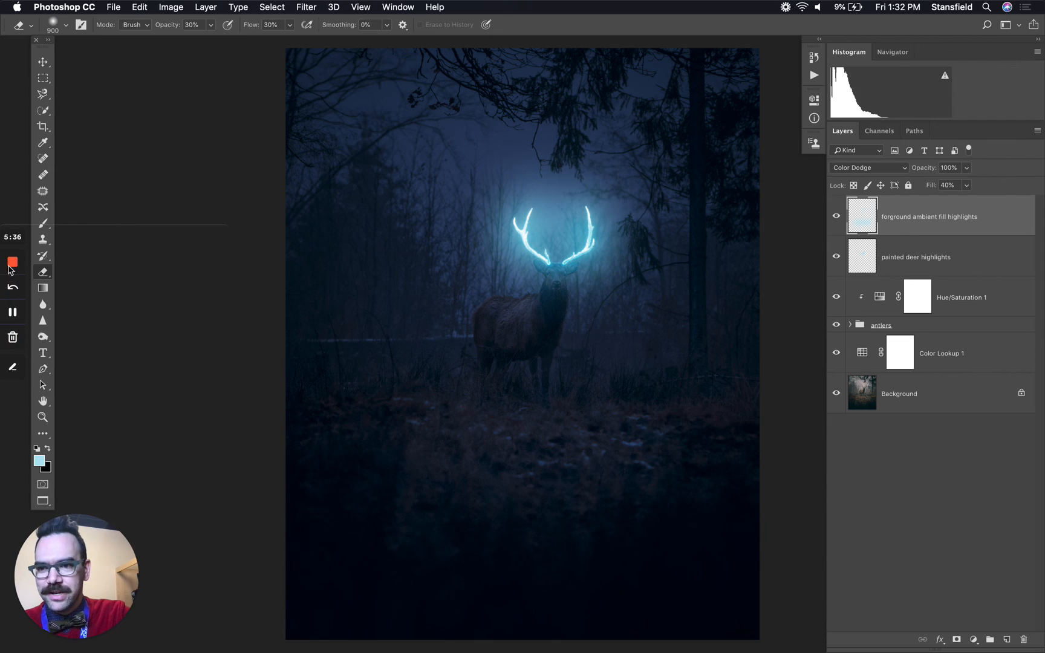